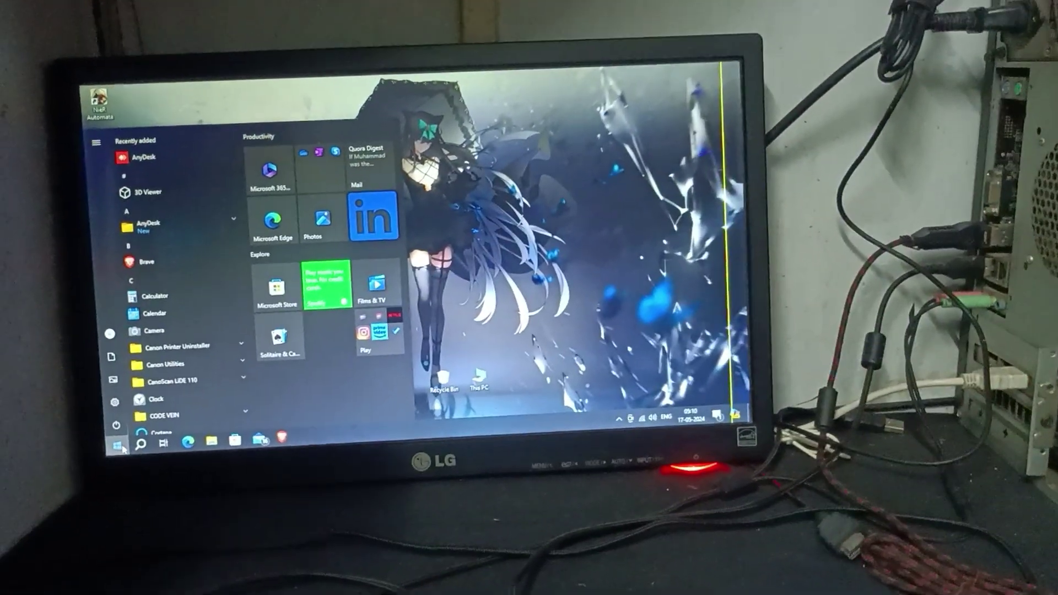
type("si")
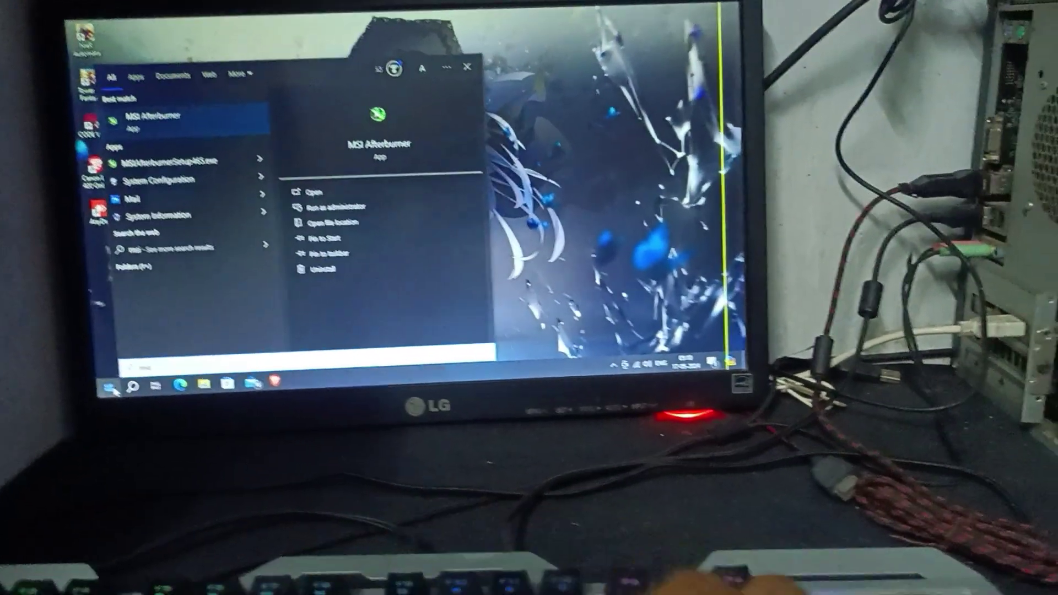
Launch MSI Afterburner from the 'msi' search, then bring the Basemark Web 3.0 page forward.
key("Return")
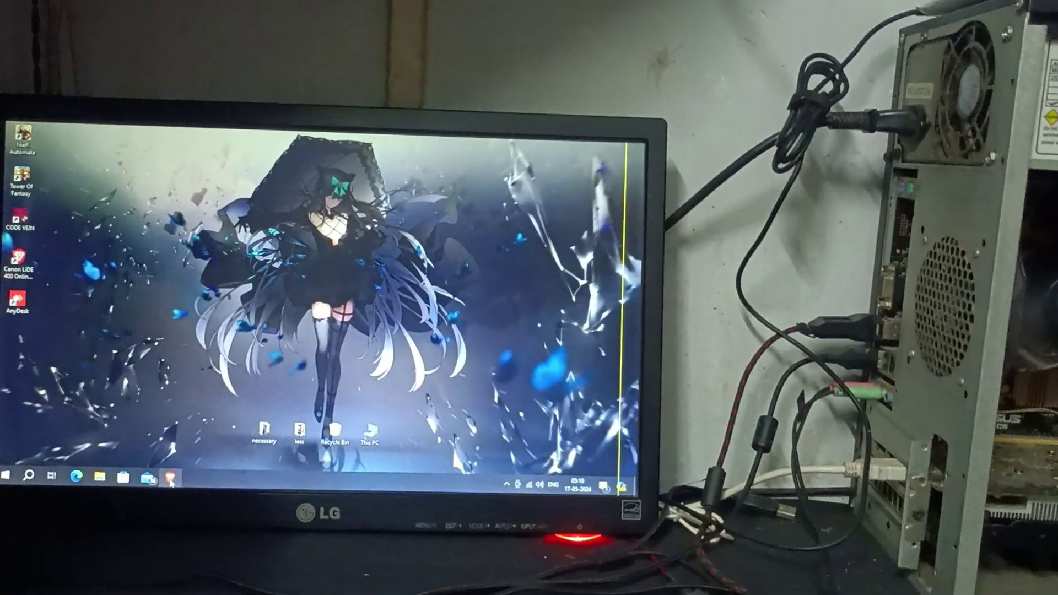
left_click(207, 486)
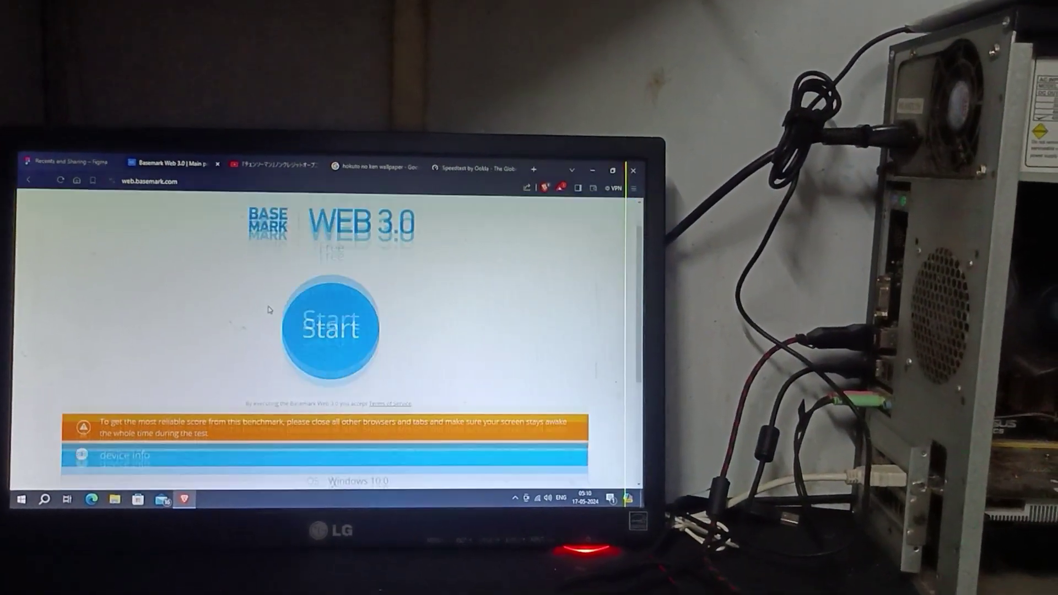
scroll(267, 309, "down", 3)
scroll(313, 411, "up", 5)
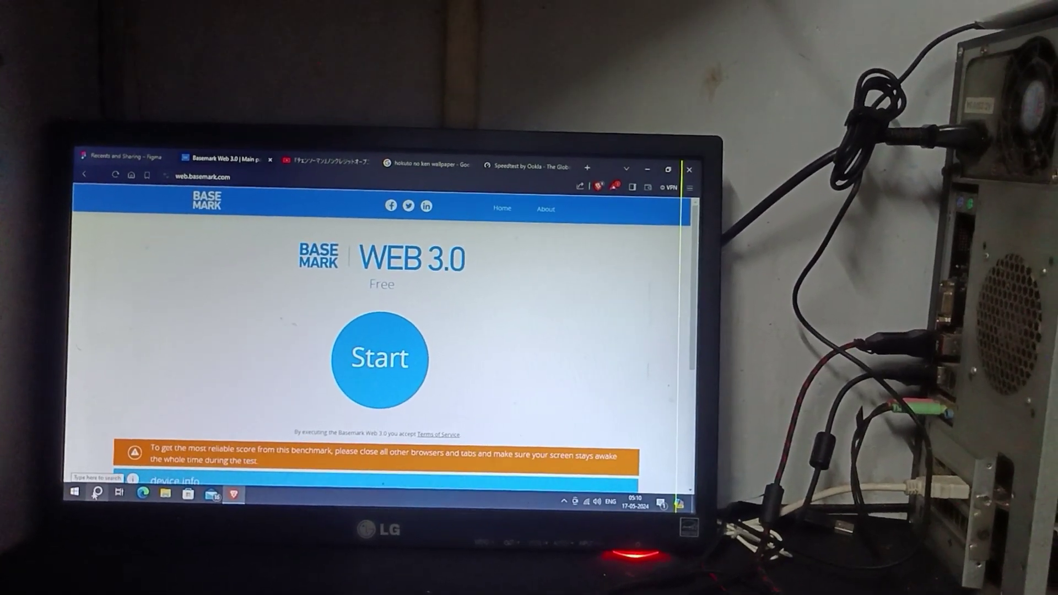
Open Windows search over the Basemark page to find MSI Afterburner.
left_click(109, 482)
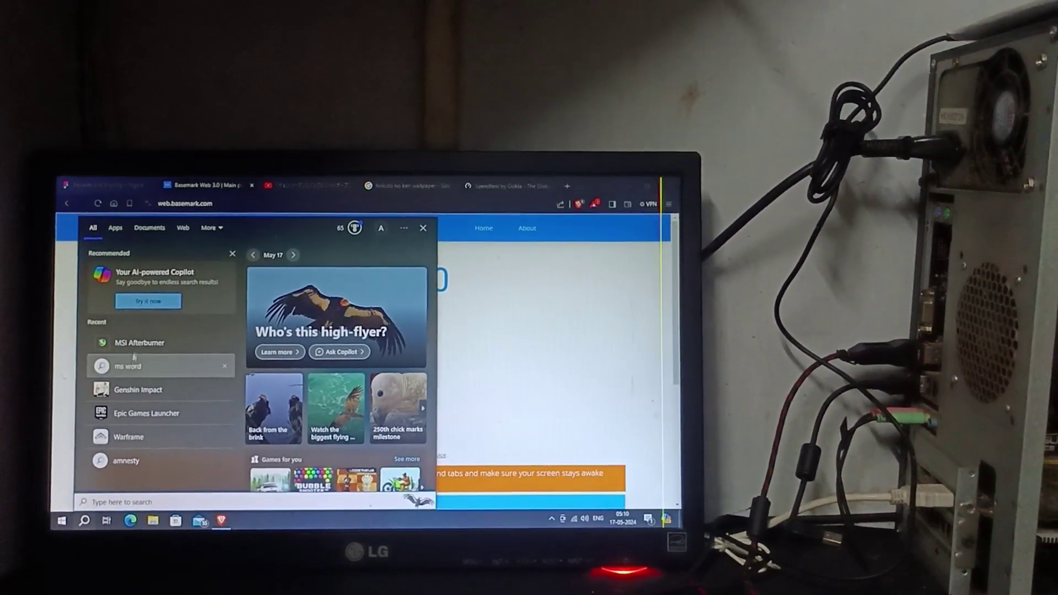
Relaunch MSI Afterburner from recent apps and approve its UAC prompt to show GTX 1650 readings.
key("Escape")
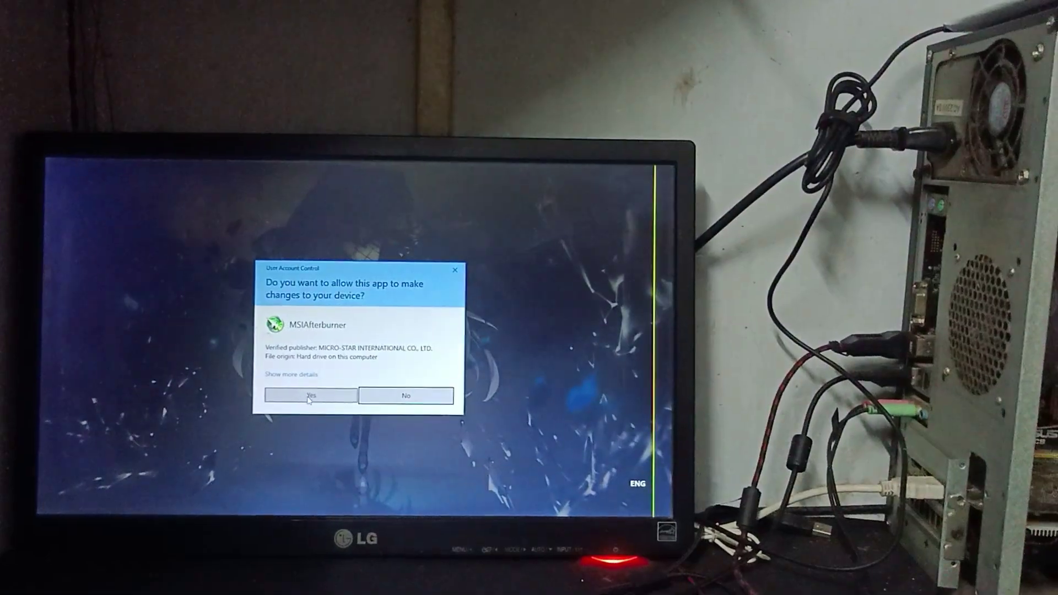
left_click(344, 389)
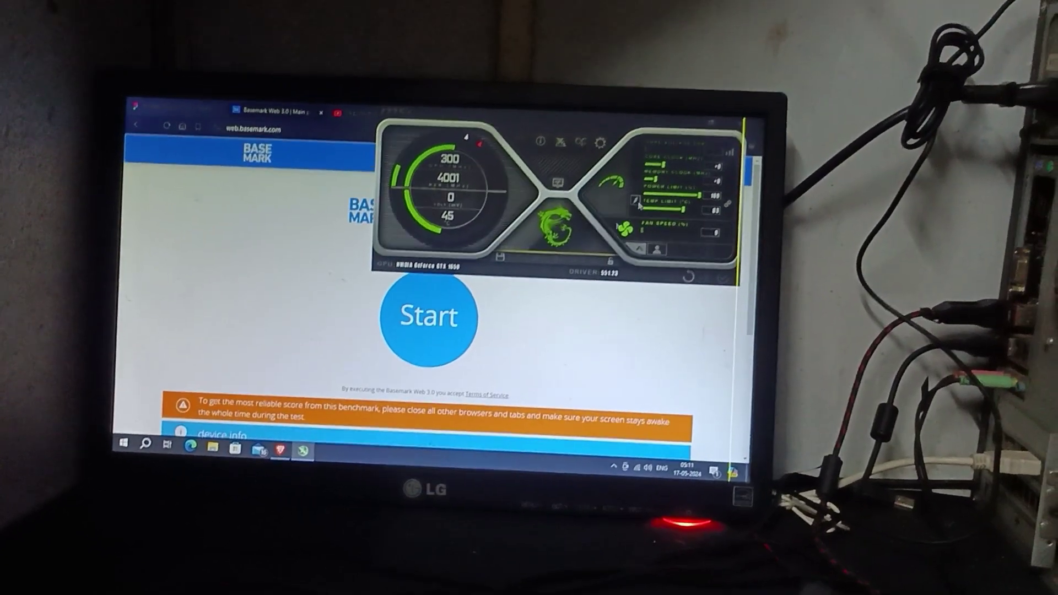
Start the Basemark Web 3.0 benchmark with the Afterburner monitor kept on top.
left_click(436, 351)
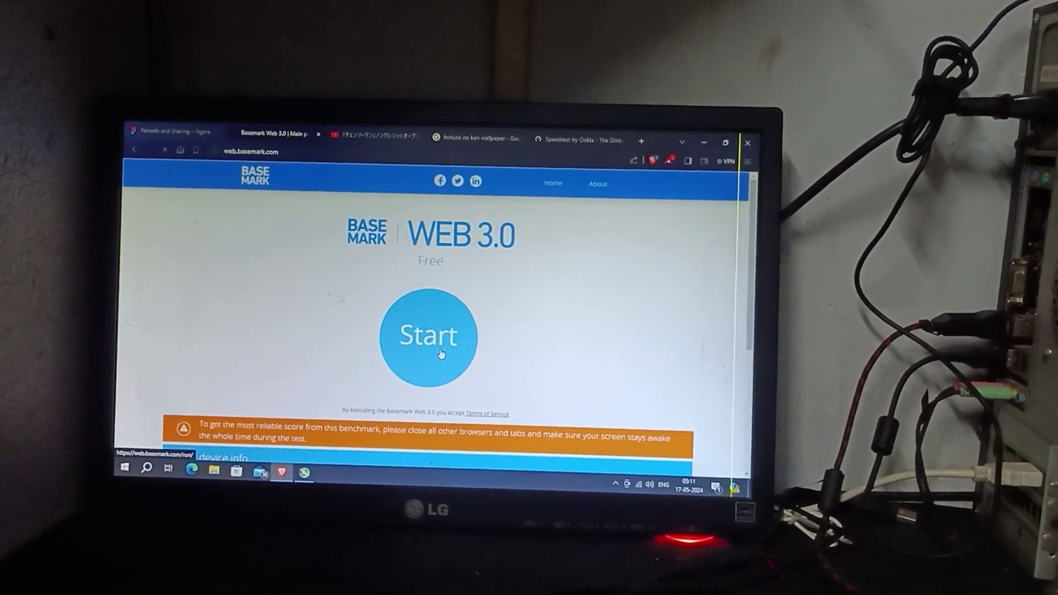
mouse_move(304, 471)
left_click(300, 491)
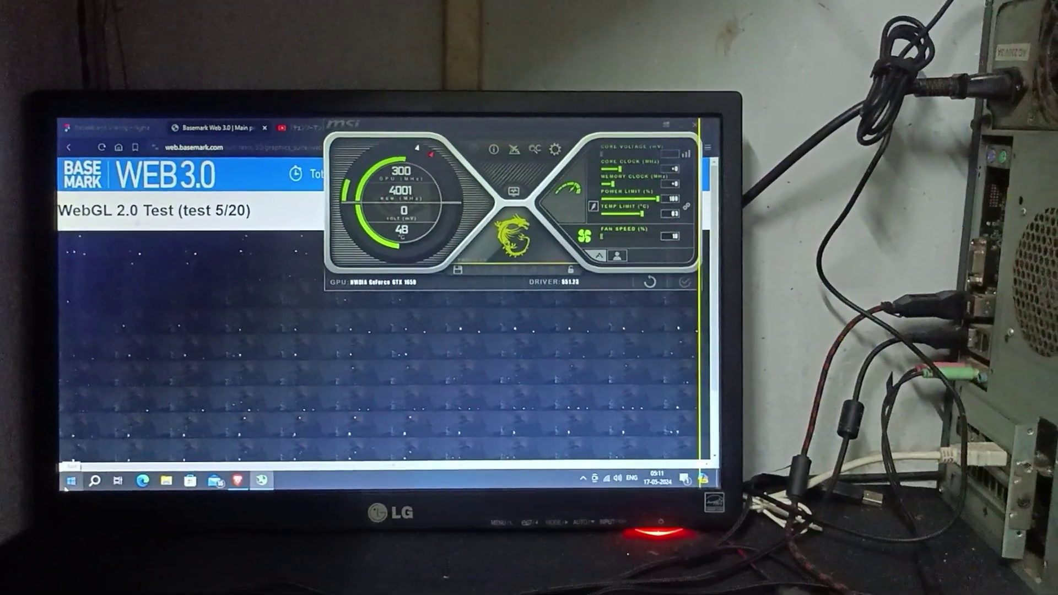
left_click(71, 480)
Restart the PC from the Start menu power options and return to the desktop.
left_click(60, 452)
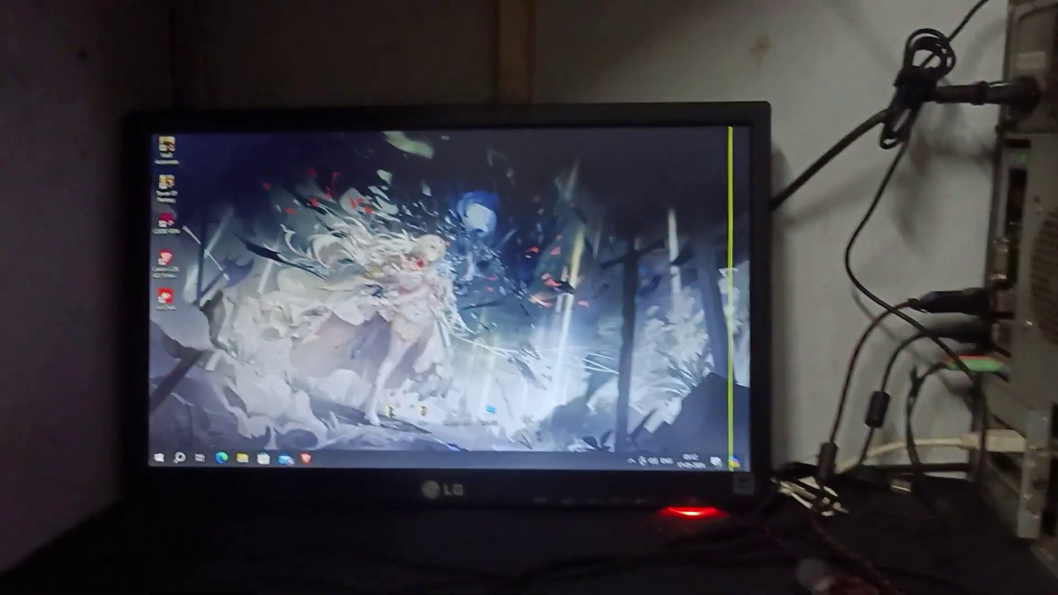
Launch MSI Afterburner from Windows search and approve its UAC prompt with Alt+Y.
key("super")
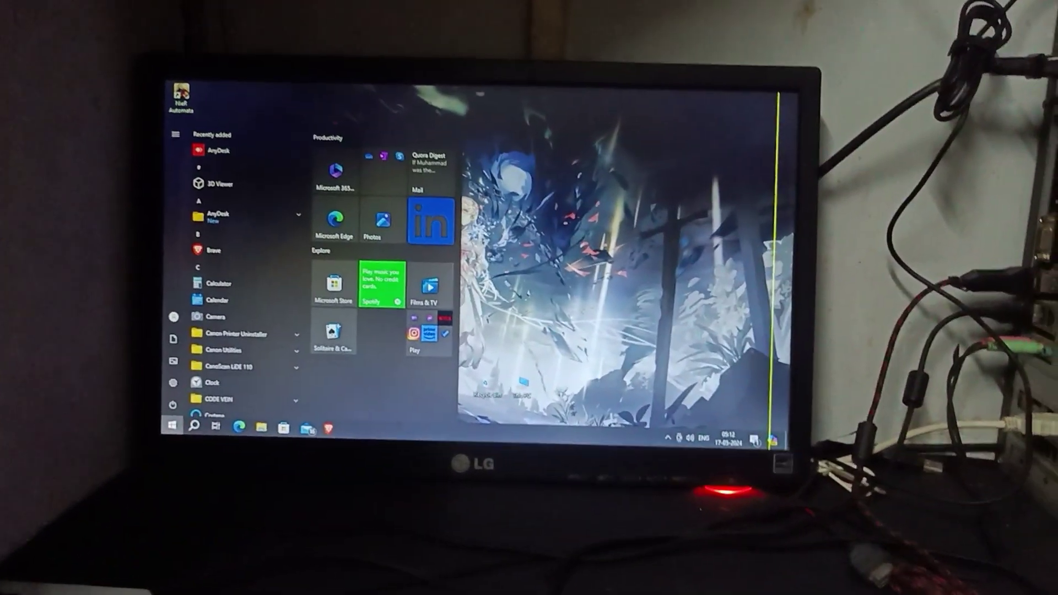
type("msi")
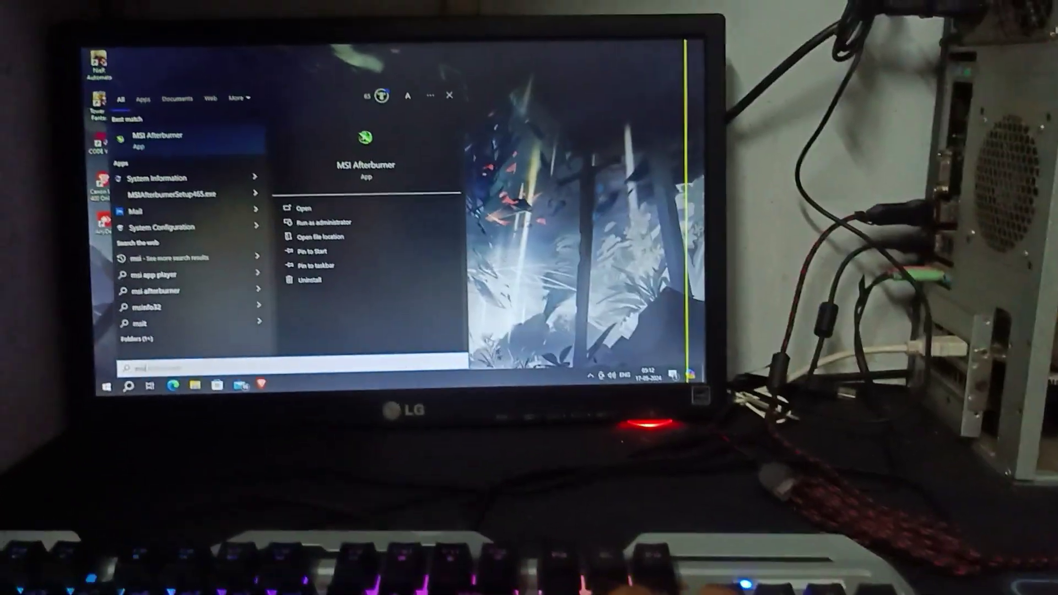
key("Return")
key("alt+y")
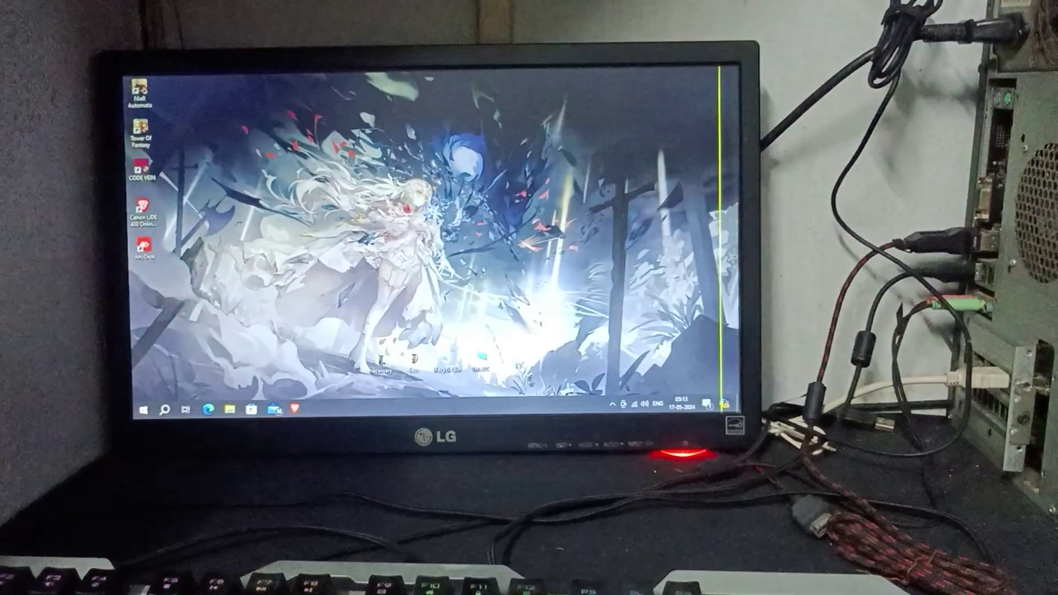